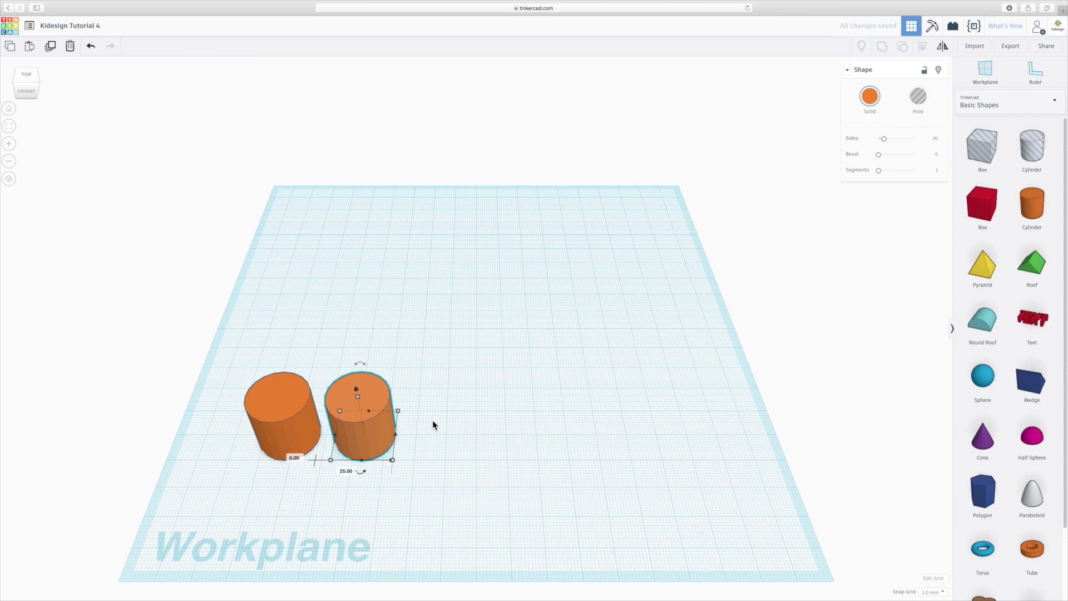
Step: Repeat the spaced cylinder copy with Ctrl+D until six orange cylinders line up, then deselect
key(ctrl+d)
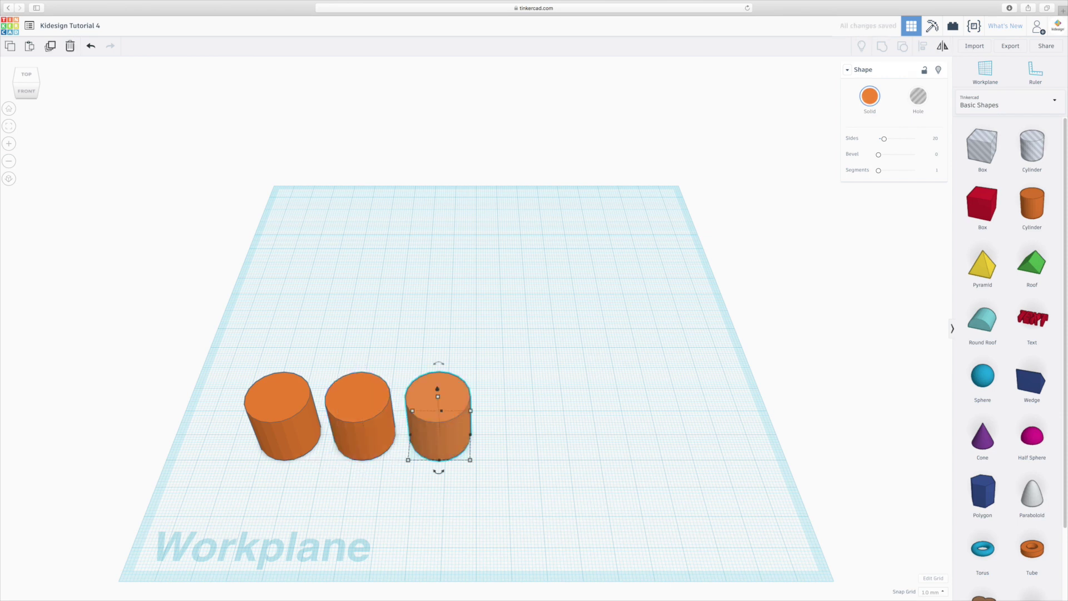
key(ctrl+d)
key(ctrl+d)
key(ctrl+d)
click(183, 422)
Step: Select the six-cylinder row, duplicate it 23 mm back and repeat to fill six rows
mouse_move(210, 368)
mouse_down()
mouse_move(494, 440)
mouse_move(742, 477)
mouse_up()
key(ctrl+d)
drag(686, 448, 669, 385)
key(ctrl+d)
key(ctrl+d)
key(ctrl+d)
right_drag(735, 405, 701, 460)
right_drag(722, 398, 775, 367)
click(743, 418)
Step: From an orthographic top view, box-select and delete the inner 4×4 block of 16 cylinders
click(595, 349)
click(26, 77)
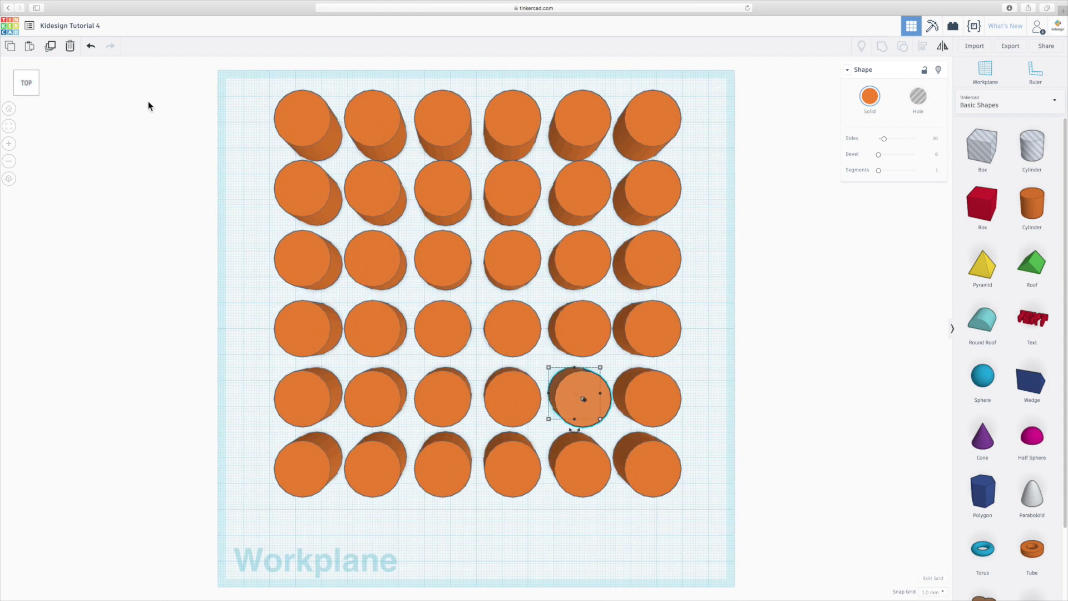
click(10, 179)
drag(351, 176, 605, 421)
key(Delete)
Step: Switch back to perspective and orbit around the remaining 20-cylinder fence
right_drag(460, 499, 301, 279)
click(9, 179)
right_drag(516, 281, 389, 335)
right_drag(441, 340, 487, 365)
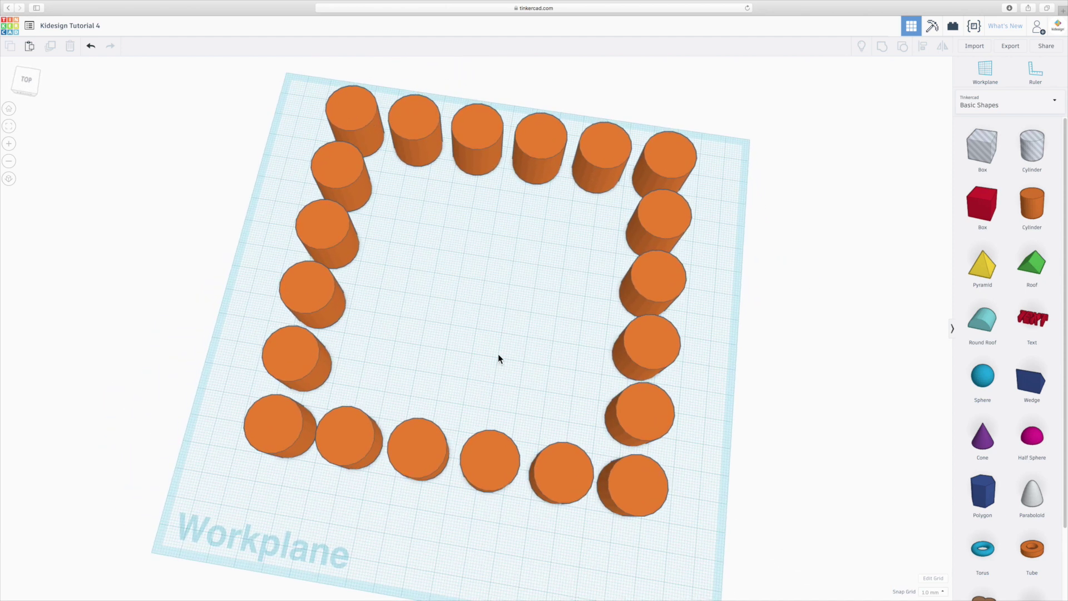
Step: Box-select and delete all 20 cylinders from the workplane
right_drag(275, 262, 214, 76)
drag(215, 61, 760, 526)
key(Delete)
right_drag(669, 504, 603, 452)
Step: Place a new box near the centre and size it 6 mm tall and 8 mm wide
drag(979, 205, 473, 327)
scroll(468, 338, up, 2)
scroll(468, 339, up, 2)
drag(470, 265, 631, 370)
drag(529, 382, 549, 328)
right_drag(572, 344, 433, 290)
right_drag(582, 373, 528, 374)
Step: Orbit and zoom to a top-front view of the red bar, then reselect it
click(505, 412)
right_drag(505, 412, 652, 445)
scroll(504, 351, up, 3)
scroll(539, 322, down, 10)
scroll(538, 321, up, 8)
scroll(505, 343, up, 3)
scroll(523, 356, down, 2)
click(508, 402)
Step: Rotate the red bar 20° about its centre and repeat Ctrl+D to fan out more bars
drag(619, 423, 618, 425)
drag(618, 425, 618, 376)
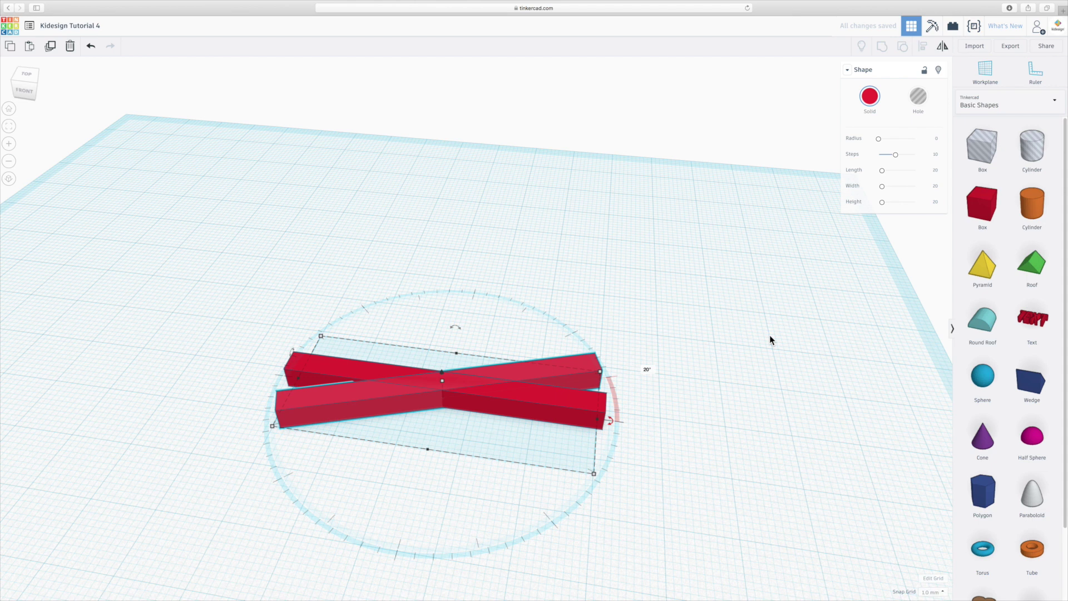
key(ctrl+d)
key(ctrl+d)
key(ctrl+d)
key(ctrl+d)
key(ctrl+d)
key(ctrl+d)
key(ctrl+d)
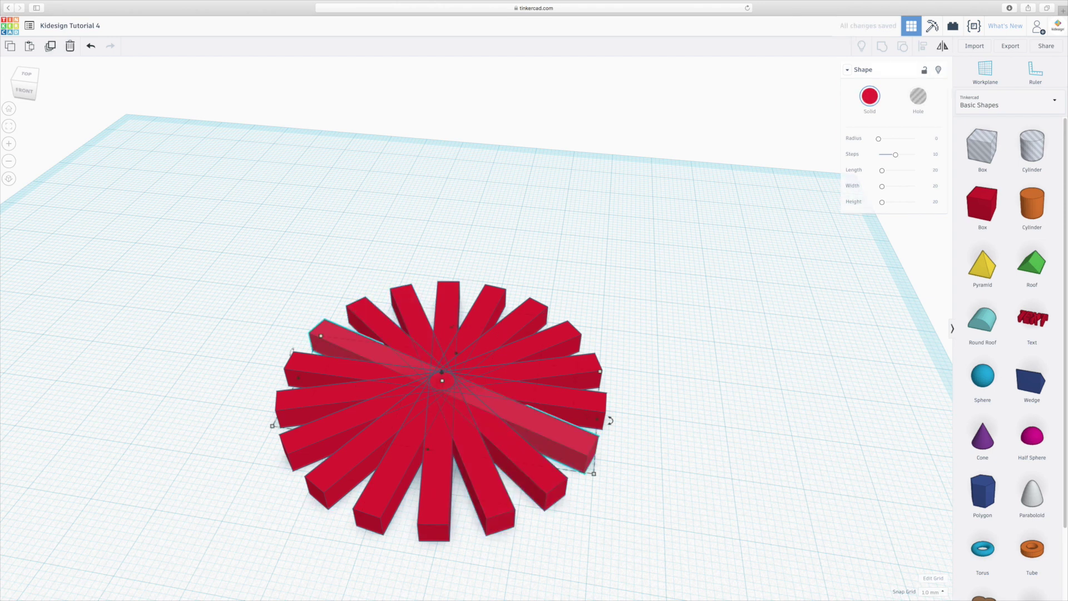
click(719, 332)
Step: Rotate the stray lower-right bar so it points up-right
right_drag(684, 291, 696, 379)
click(556, 426)
drag(601, 373, 584, 322)
Step: Select every bar and group them into a single flower shape
drag(217, 162, 697, 559)
click(884, 50)
click(693, 317)
mouse_move(668, 408)
right_down()
mouse_move(679, 200)
mouse_move(699, 374)
mouse_move(656, 429)
mouse_move(682, 320)
mouse_move(648, 241)
mouse_move(644, 182)
mouse_move(653, 405)
right_up()
right_drag(627, 522, 543, 439)
Step: Move the flower, undo the move, then delete the flower
click(449, 403)
drag(448, 402, 492, 308)
right_drag(492, 307, 520, 276)
key(ctrl+z)
key(Delete)
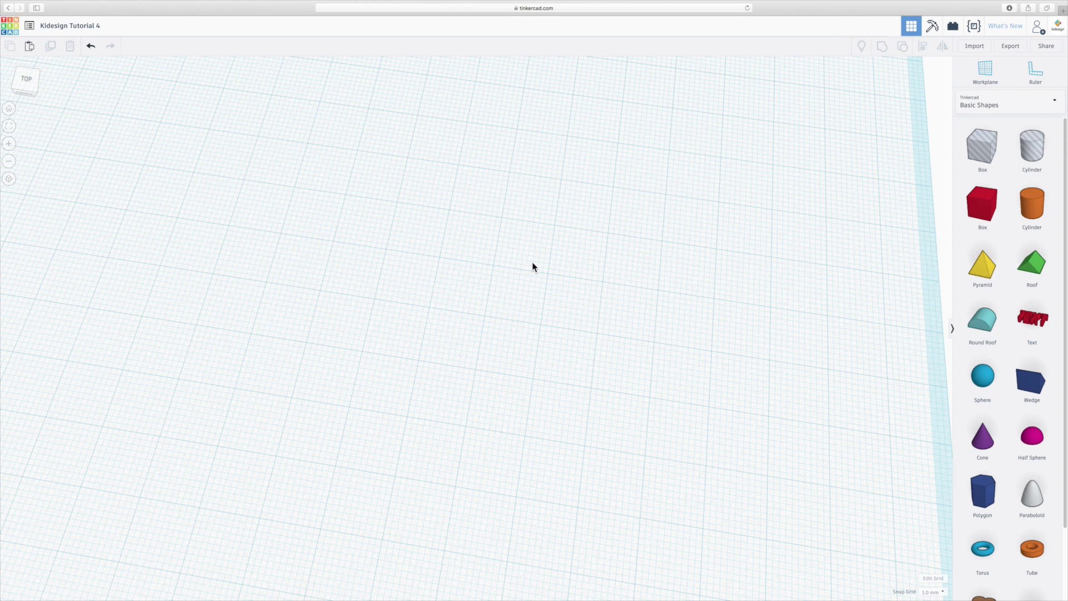
Step: Place a new box and stretch it to 66 by 63 mm
right_drag(539, 275, 530, 310)
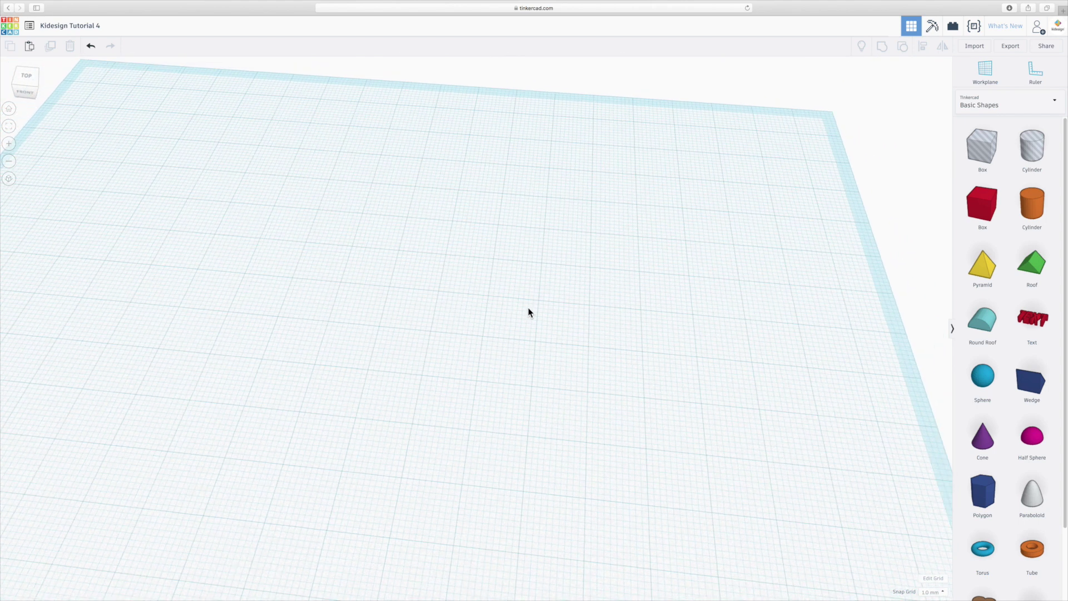
scroll(528, 309, down, 4)
drag(982, 206, 396, 358)
drag(433, 396, 621, 417)
right_drag(494, 334, 396, 358)
drag(497, 378, 672, 422)
Step: Flatten the box into a plate, then adjust its thickness to 8 mm
drag(543, 323, 540, 385)
right_drag(286, 453, 712, 433)
click(662, 440)
click(557, 346)
drag(528, 320, 526, 304)
right_drag(659, 425, 680, 458)
click(559, 342)
Step: Keep the slab 8 mm tall and shrink it to 62 × 59.18 mm
drag(519, 295, 519, 268)
scroll(626, 429, up, 5)
scroll(629, 499, down, 3)
mouse_move(734, 504)
drag(734, 504, 703, 451)
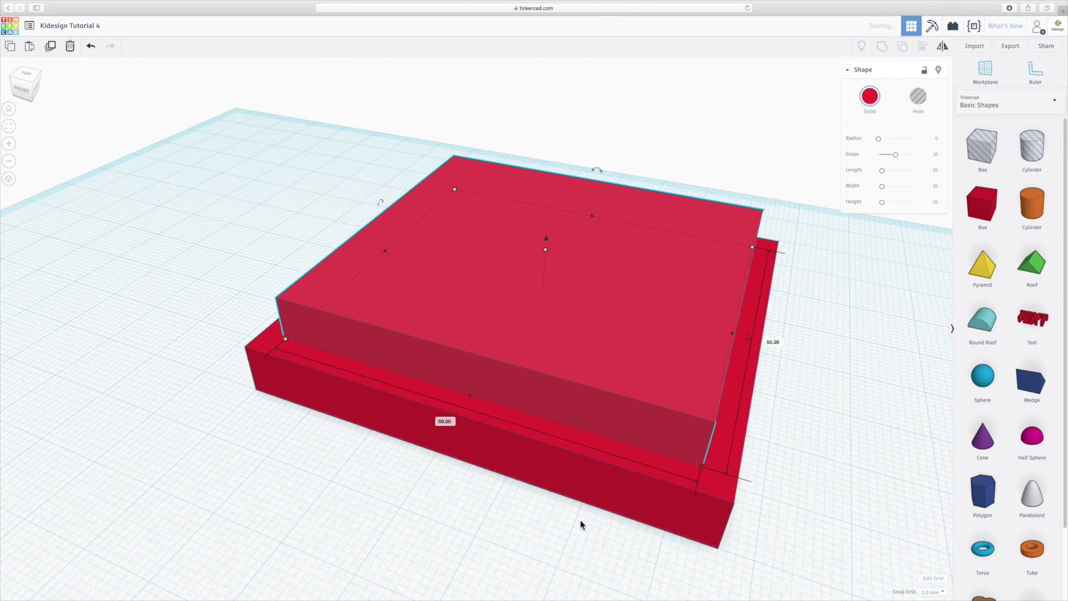
right_drag(579, 522, 654, 530)
Step: Press Ctrl+D repeatedly to stack smaller, higher tiers on the slab
key(ctrl+d)
key(ctrl+d)
key(ctrl+d)
key(ctrl+d)
key(ctrl+d)
key(ctrl+d)
scroll(657, 557, down, 5)
scroll(657, 556, down, 5)
key(ctrl+d)
key(ctrl+d)
key(ctrl+d)
key(ctrl+d)
key(Escape)
Step: Orbit around the stepped pyramid to inspect it from above and from the side
click(536, 396)
right_drag(536, 397, 472, 373)
scroll(472, 371, up, 5)
right_drag(296, 243, 470, 303)
right_drag(393, 386, 536, 345)
right_drag(663, 489, 726, 469)
Step: Check the base, second and third tiers, then box-select the whole pyramid
click(609, 434)
click(587, 409)
click(576, 381)
right_drag(591, 400, 303, 415)
right_drag(467, 469, 523, 483)
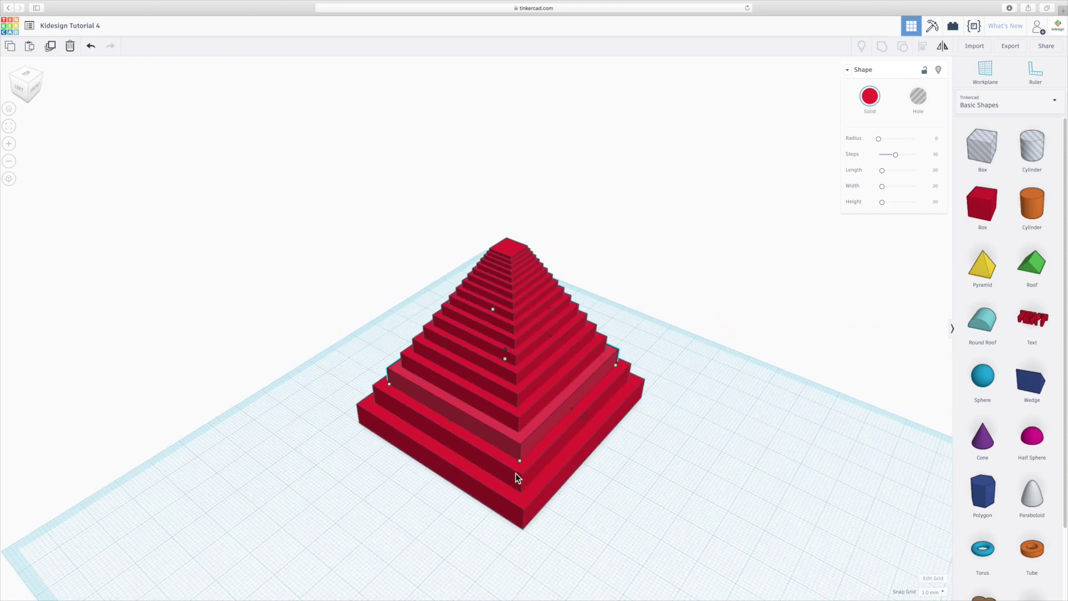
scroll(517, 478, down, 5)
drag(383, 226, 639, 476)
Step: Delete the pyramid and place a new box flattened into a thin slab
key(Delete)
drag(990, 211, 510, 433)
scroll(529, 457, up, 3)
scroll(528, 457, down, 2)
scroll(526, 459, up, 2)
scroll(586, 425, up, 3)
drag(531, 376, 536, 425)
Step: Raise the box 3 mm off the workplane and rotate it 20°
click(611, 473)
click(533, 449)
click(535, 435)
drag(529, 415, 530, 408)
drag(572, 451, 580, 445)
click(610, 442)
text(20)
key(Return)
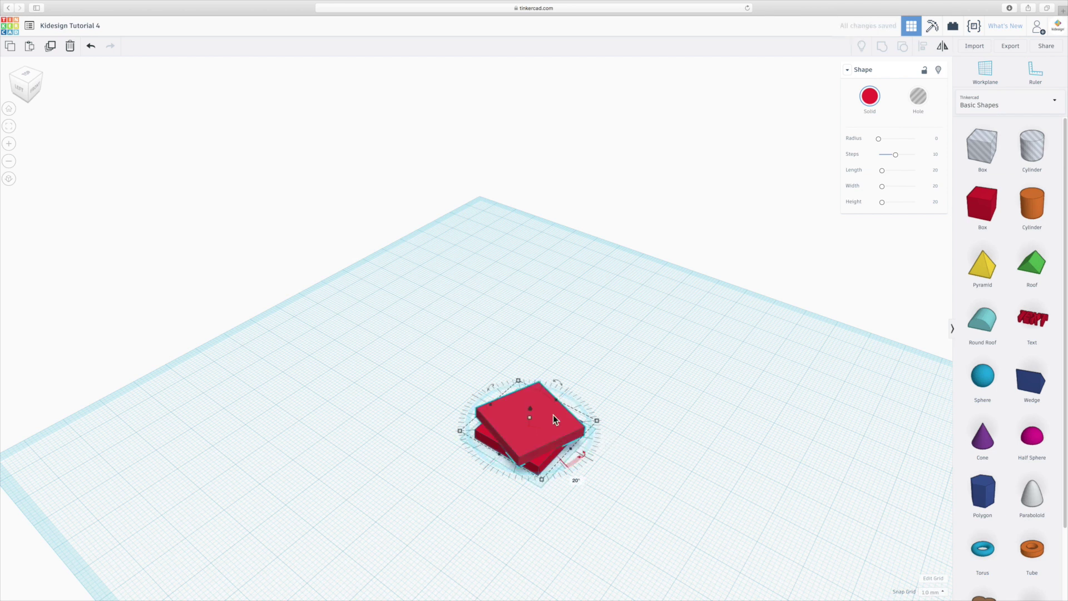